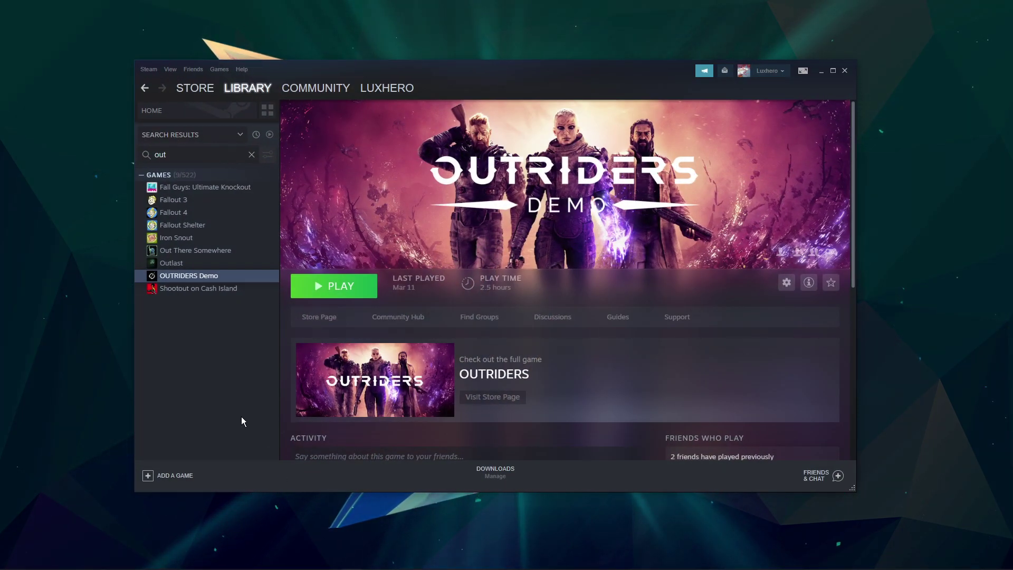
# Step: Open OUTRIDERS Demo's properties, close the Steam library, and check the -force -dx12 launch options
pyautogui.rightClick(212, 276)
pyautogui.click(280, 346)
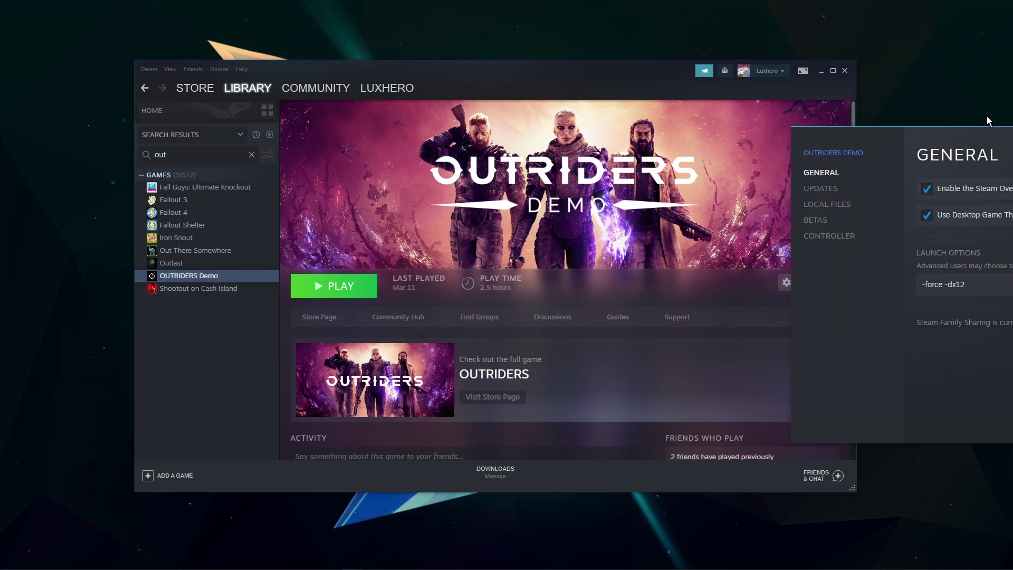
pyautogui.click(845, 70)
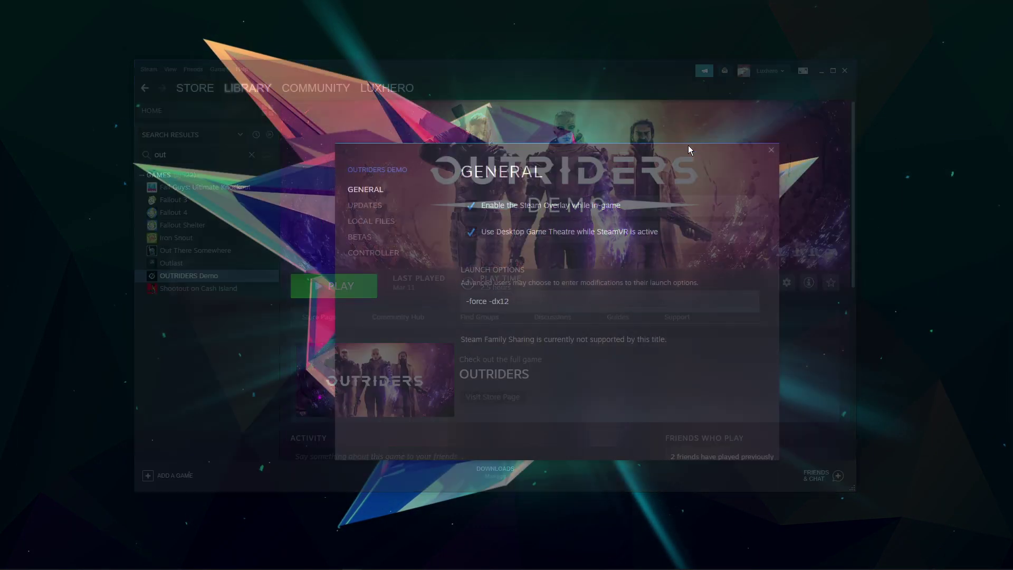
pyautogui.click(363, 200)
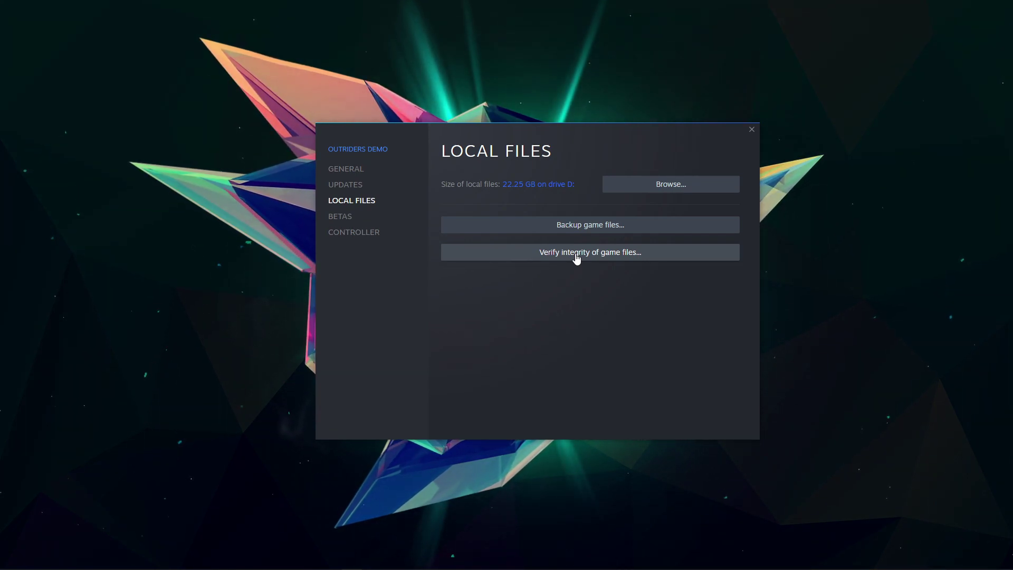
pyautogui.click(349, 169)
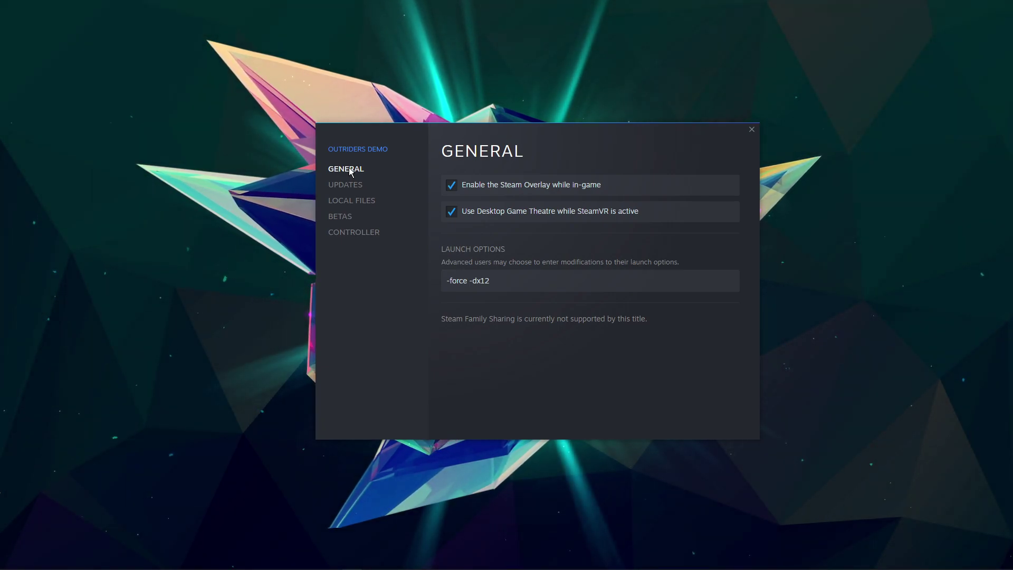
pyautogui.click(448, 283)
pyautogui.moveTo(448, 282); pyautogui.dragTo(501, 285)
pyautogui.click(463, 325)
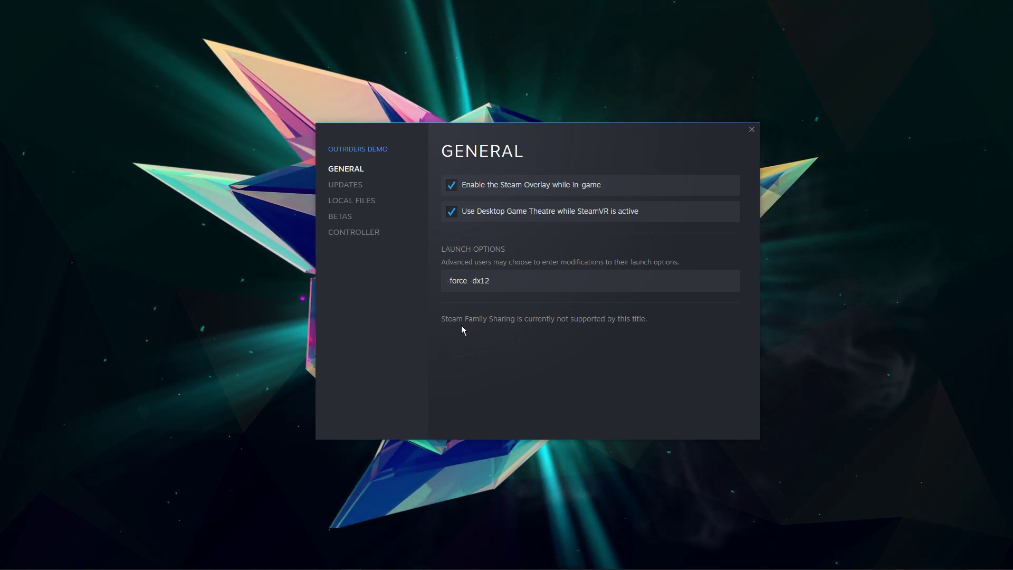
# Step: Open the OUTRIDERS Demo install folder from Steam's Local Files page
pyautogui.click(339, 200)
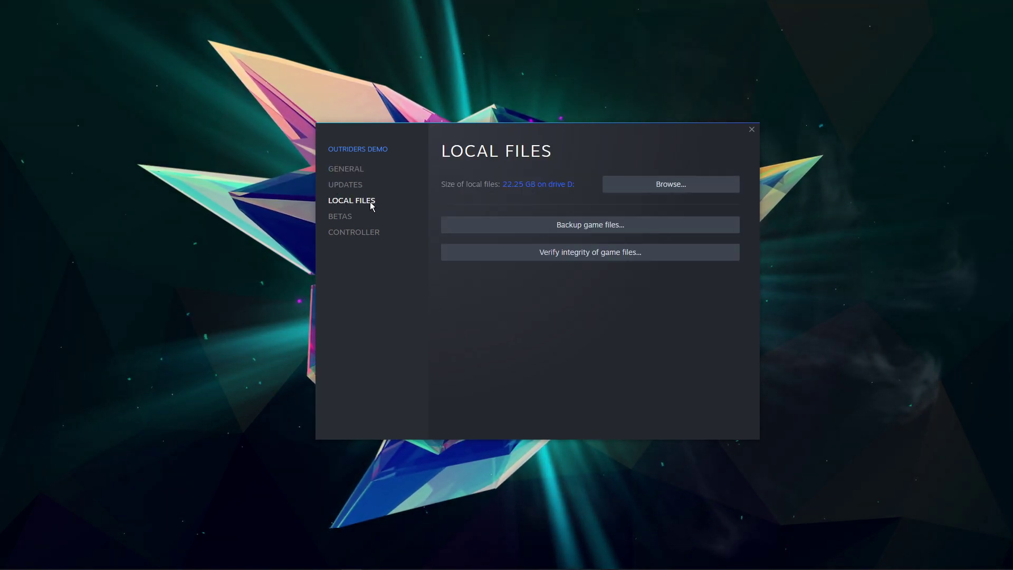
pyautogui.click(698, 182)
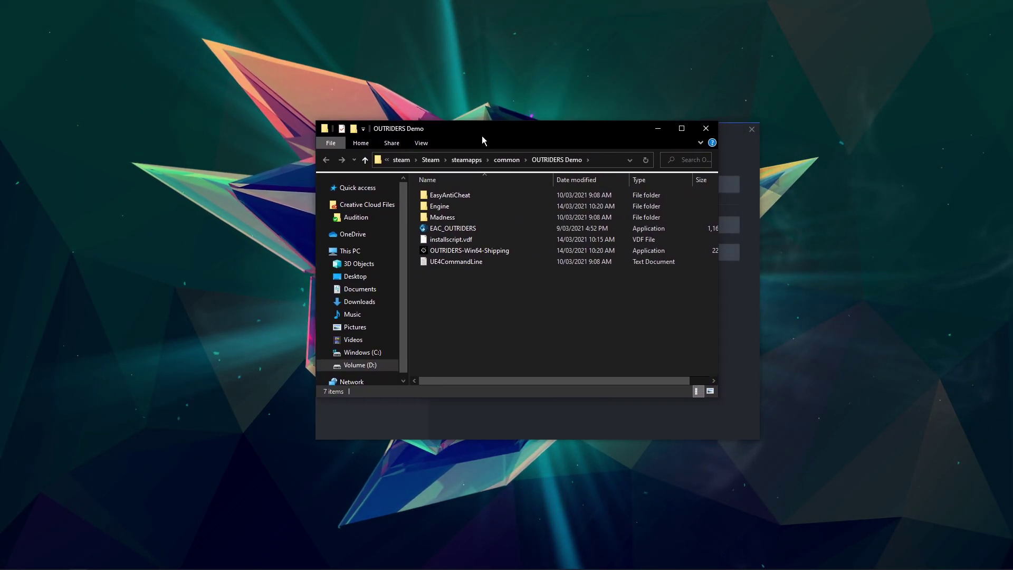
pyautogui.click(712, 125)
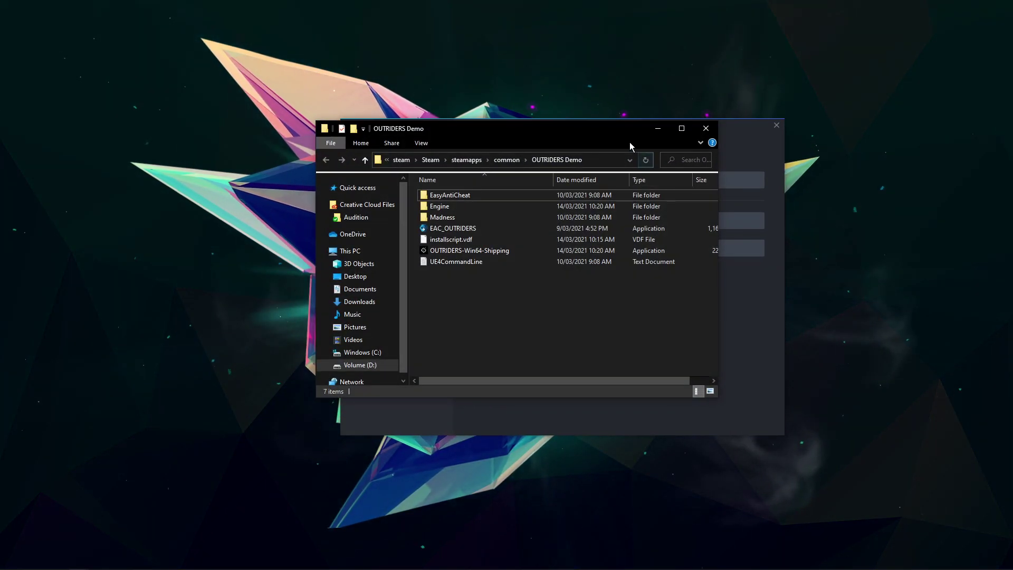
# Step: Run OUTRIDERS-Win64-Shipping in Windows 7 compatibility mode with fullscreen optimizations disabled
pyautogui.rightClick(461, 252)
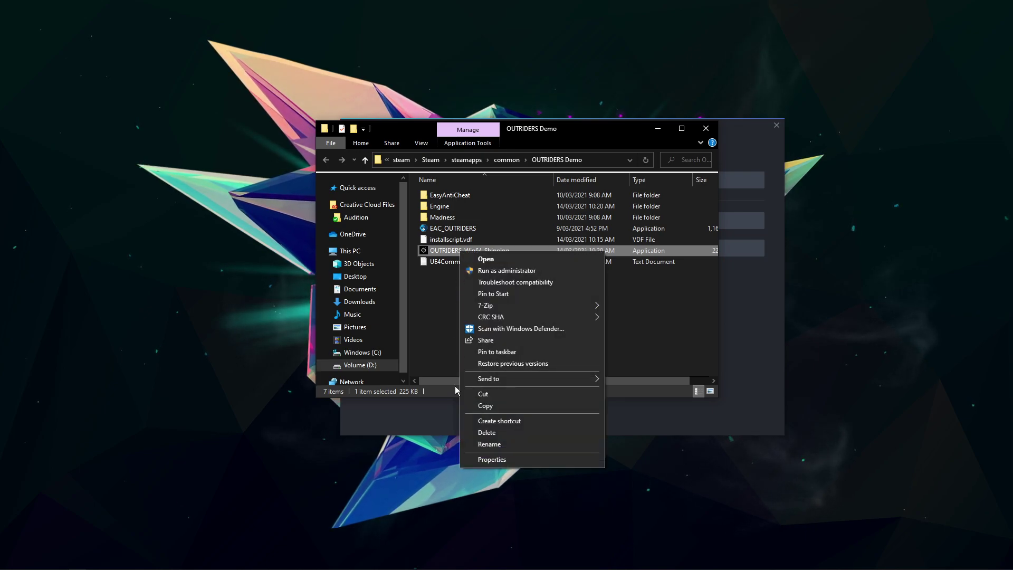
pyautogui.click(477, 460)
pyautogui.moveTo(569, 263); pyautogui.dragTo(553, 161)
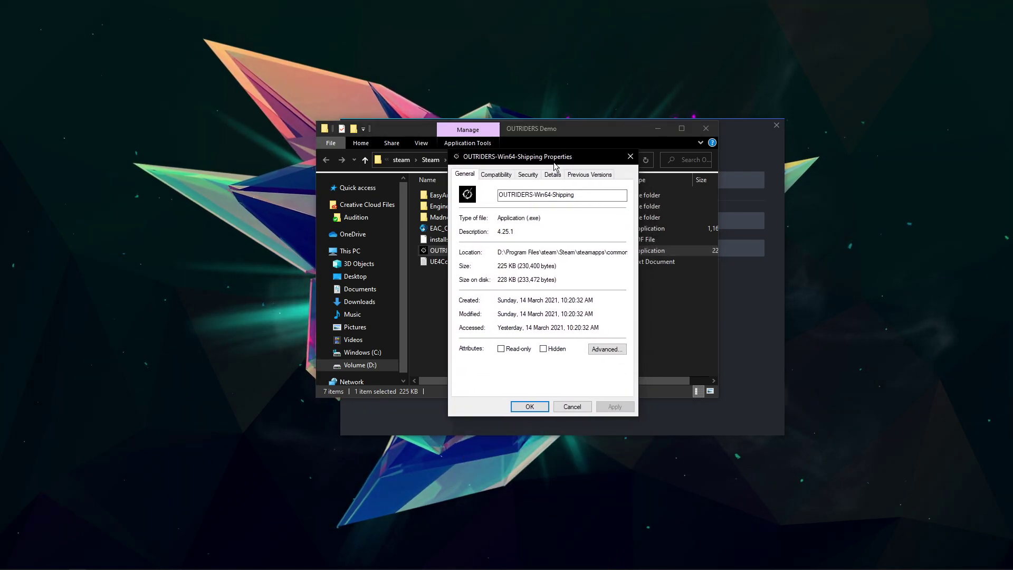
pyautogui.click(506, 178)
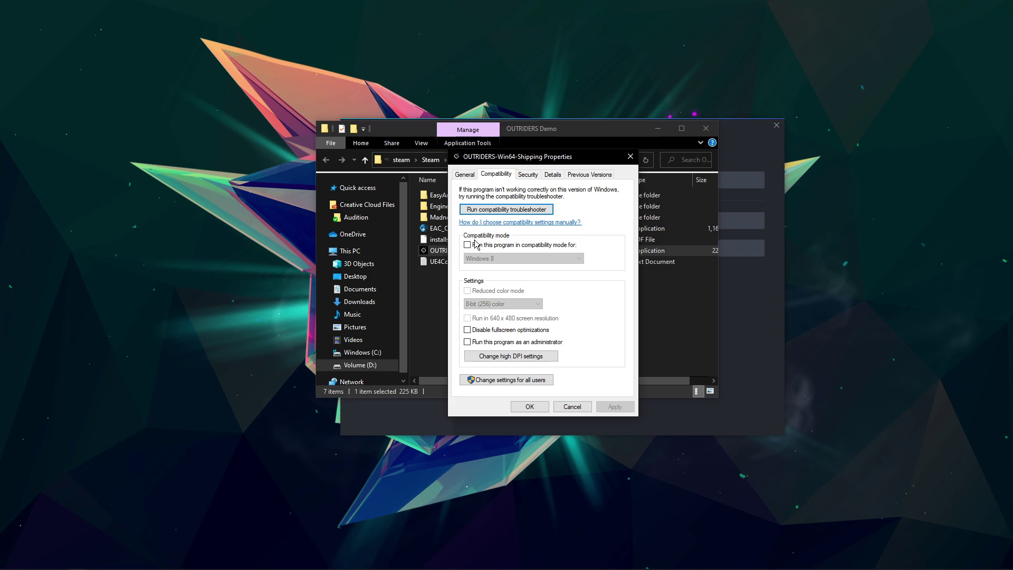
pyautogui.click(468, 245)
pyautogui.click(468, 258)
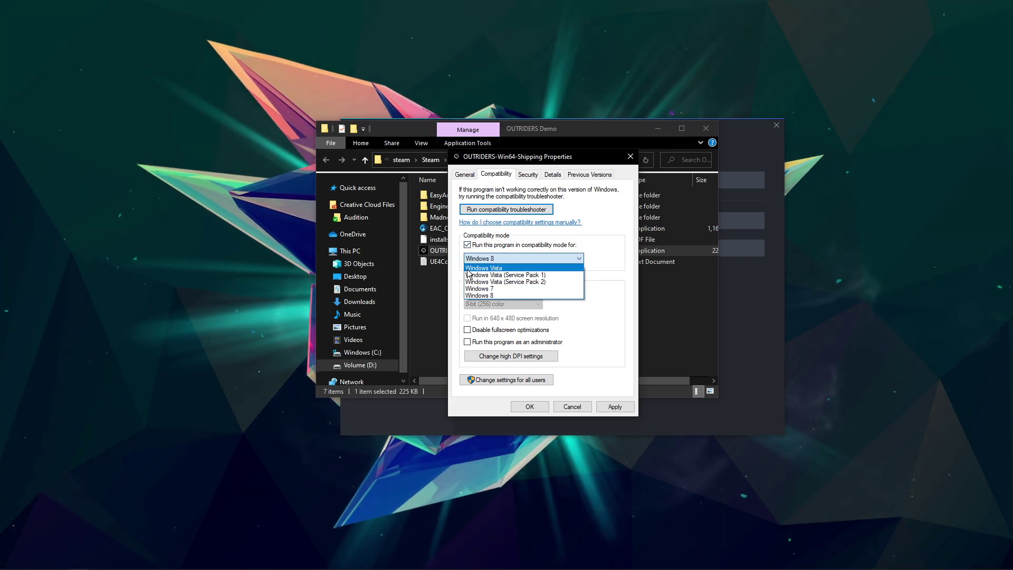
pyautogui.click(466, 293)
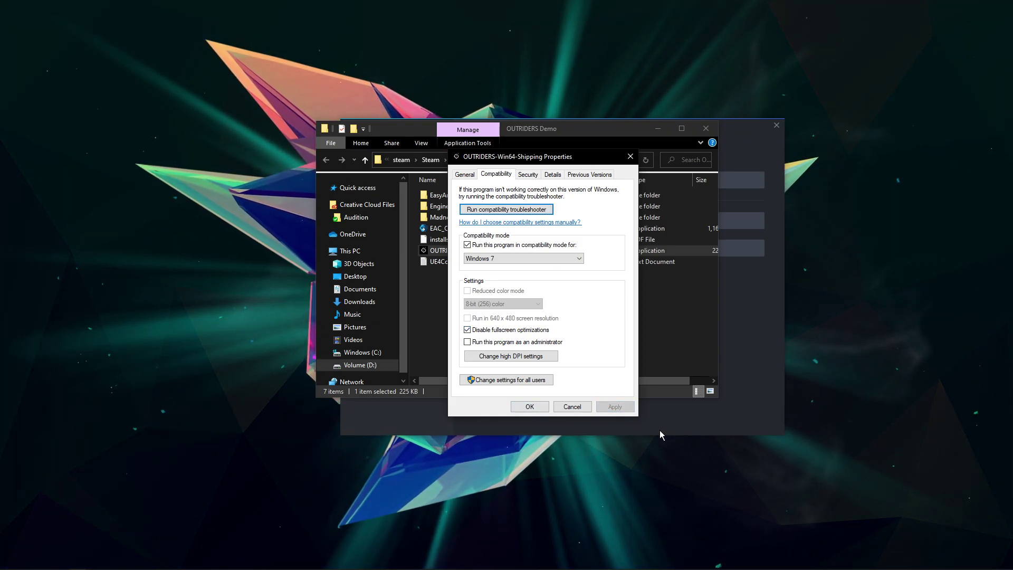
pyautogui.click(631, 157)
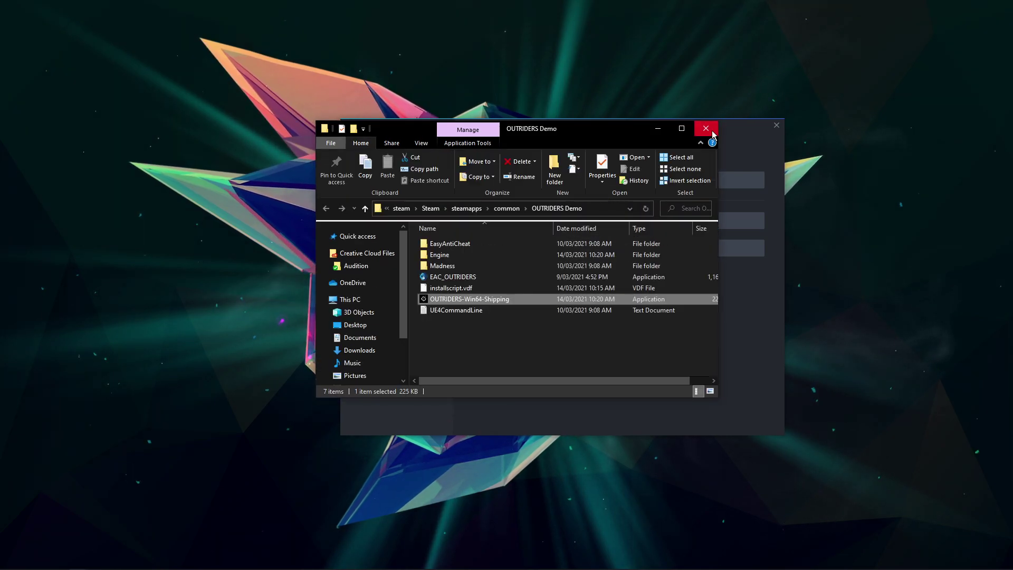
# Step: Close the Steam windows and compare Game Ready Driver 461.72 to installed 460.79 in GeForce Experience
pyautogui.click(706, 128)
pyautogui.click(775, 125)
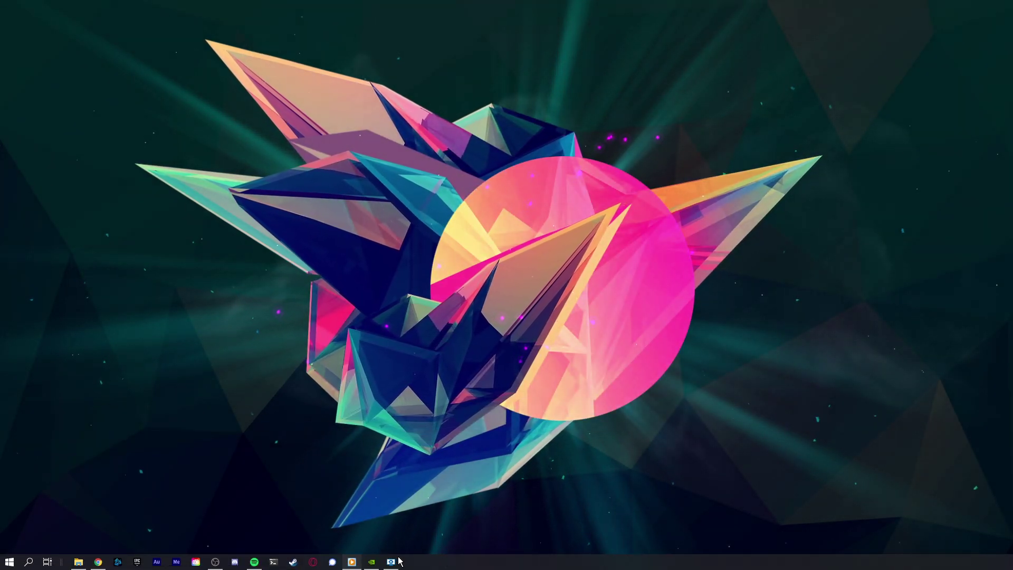
pyautogui.click(372, 561)
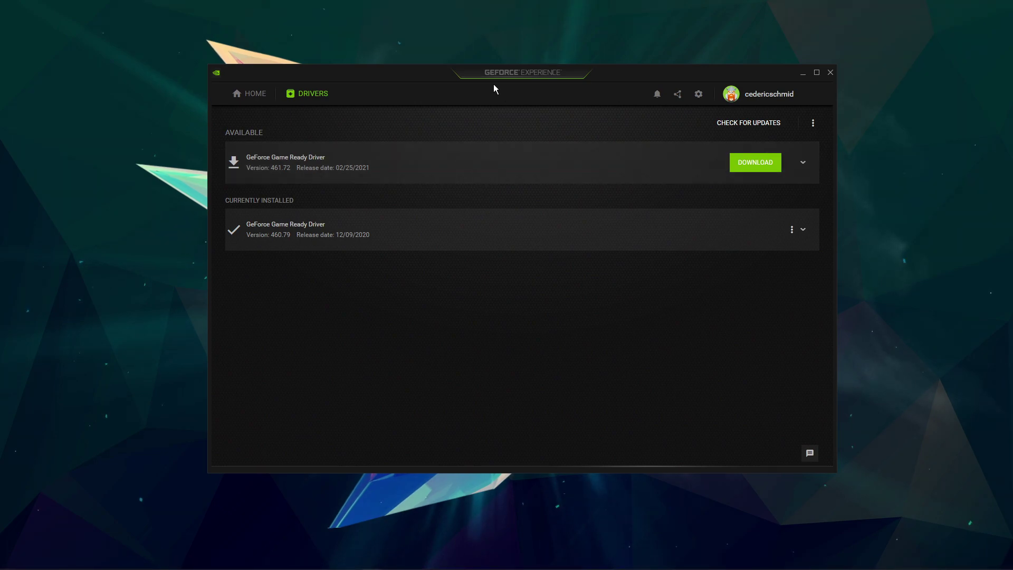
pyautogui.click(803, 163)
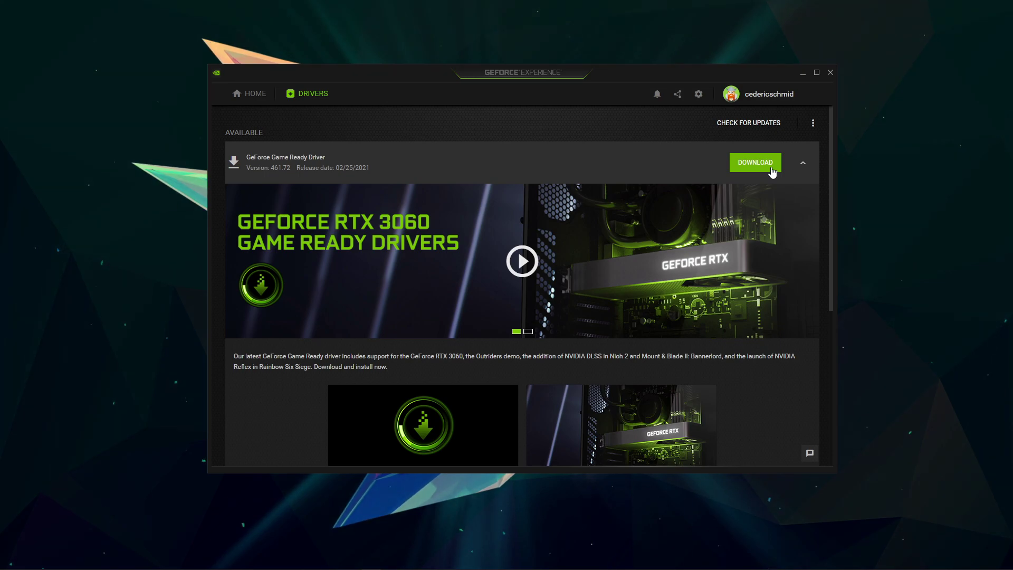
pyautogui.click(803, 163)
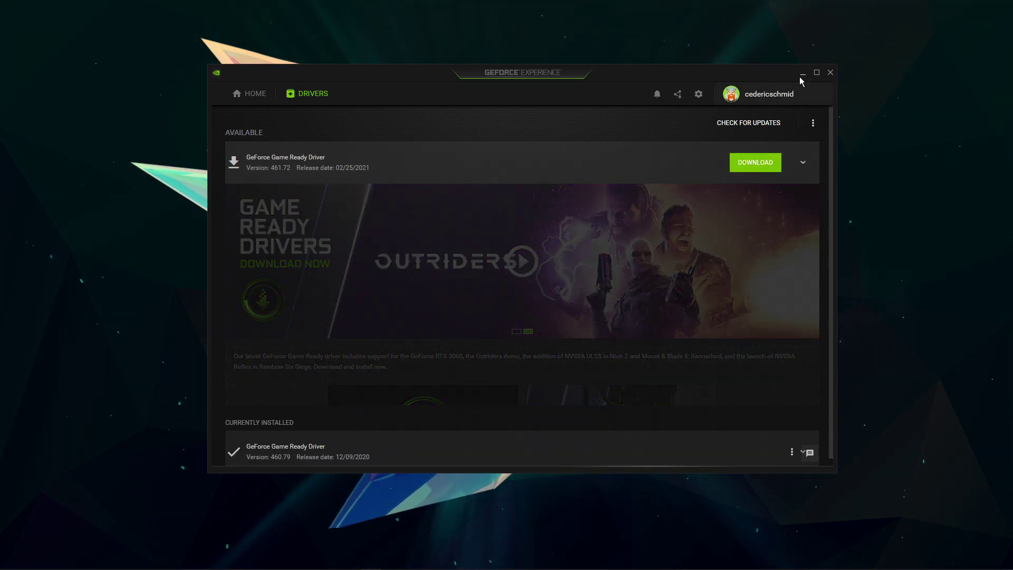
# Step: Hide GeForce Experience and start installing the pending 2021-01 Windows 10 update
pyautogui.click(802, 73)
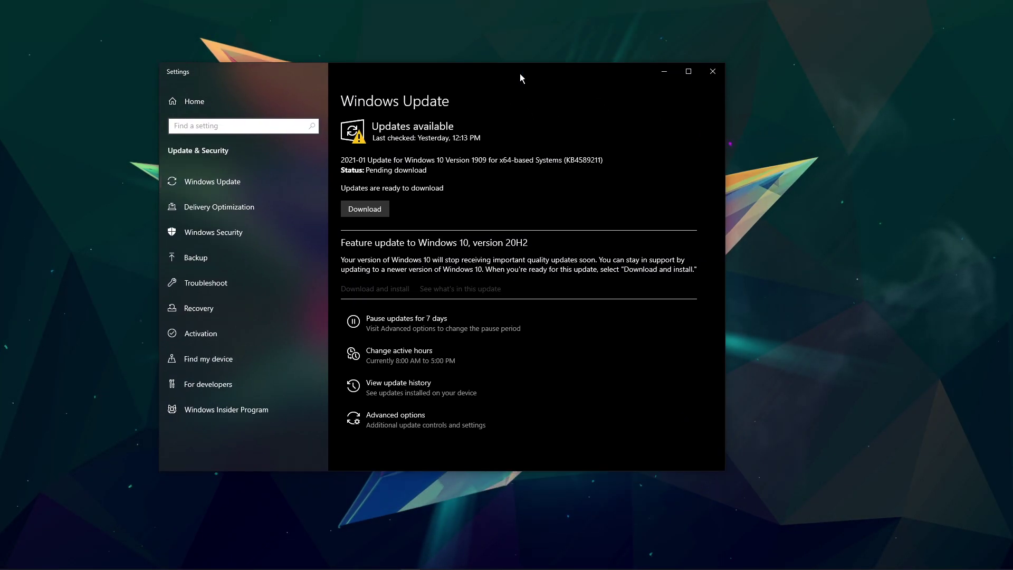
pyautogui.click(375, 211)
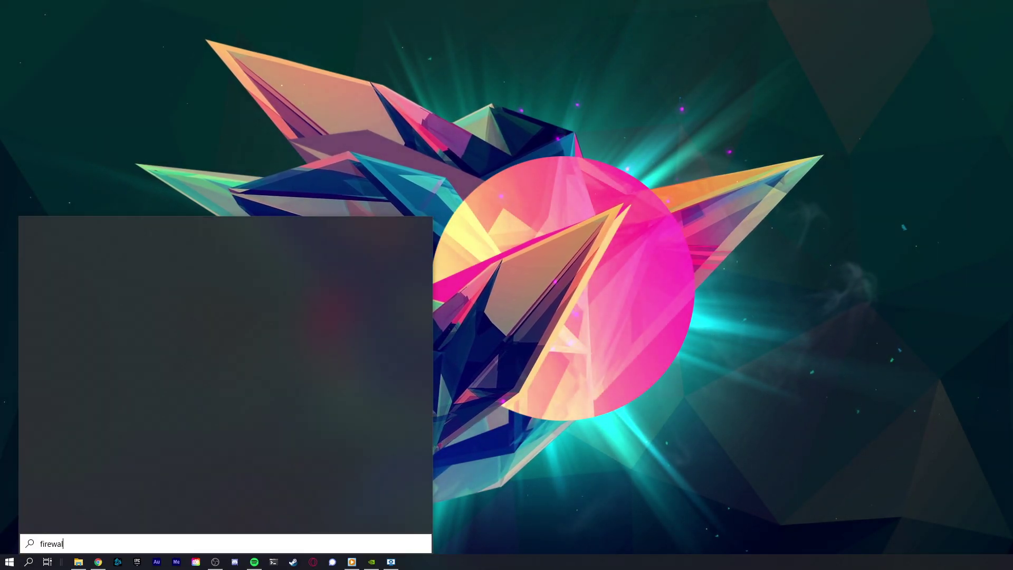
# Step: Correct the 'firewal' search to 'firewall' and open Firewall & network protection
pyautogui.press('BackSpace')
pyautogui.press('BackSpace')
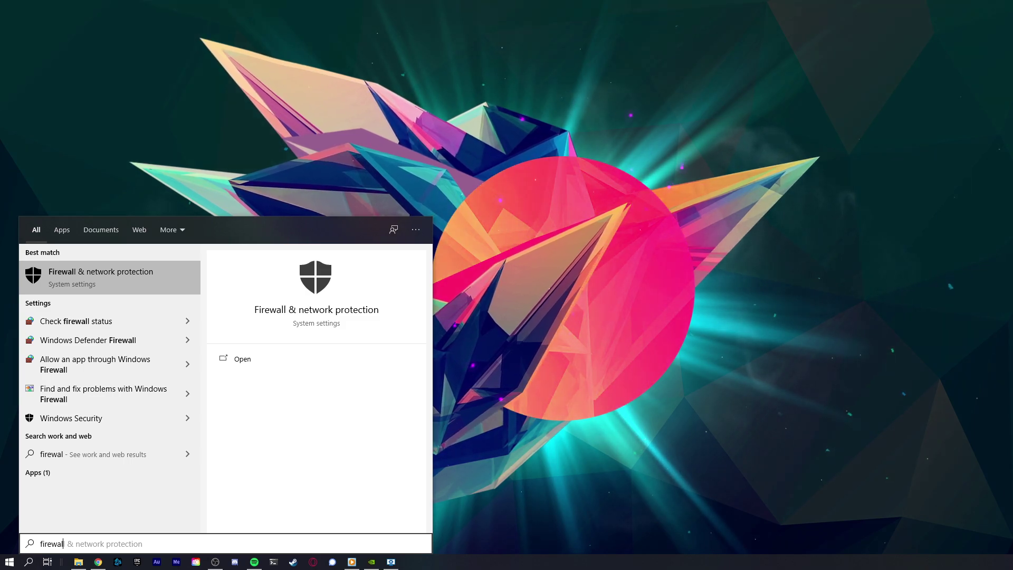
pyautogui.press('Return')
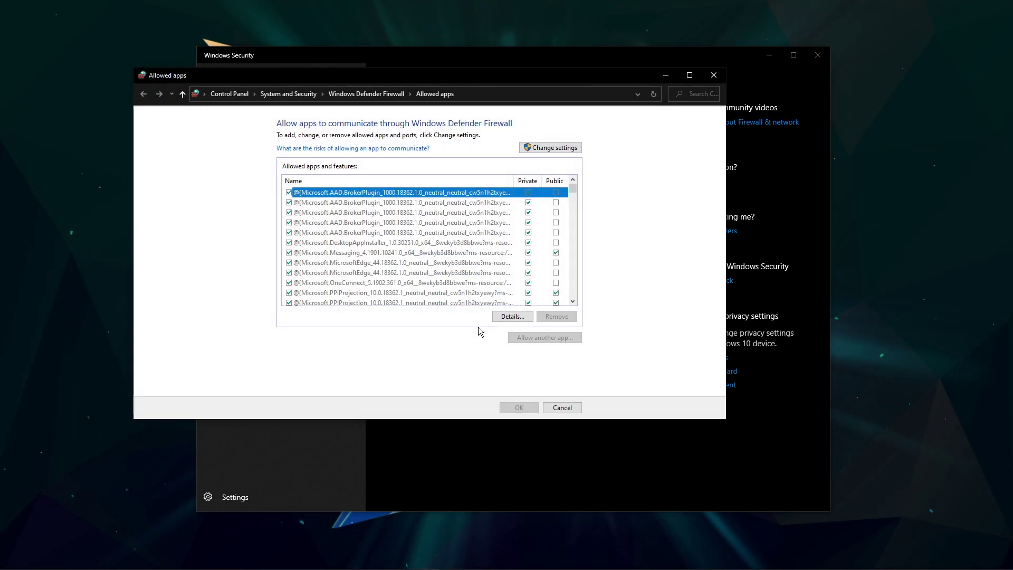
# Step: Unlock the allowed apps list and review OUTRIDERS Demo's details without changes
pyautogui.click(817, 55)
pyautogui.moveTo(515, 82); pyautogui.dragTo(577, 72)
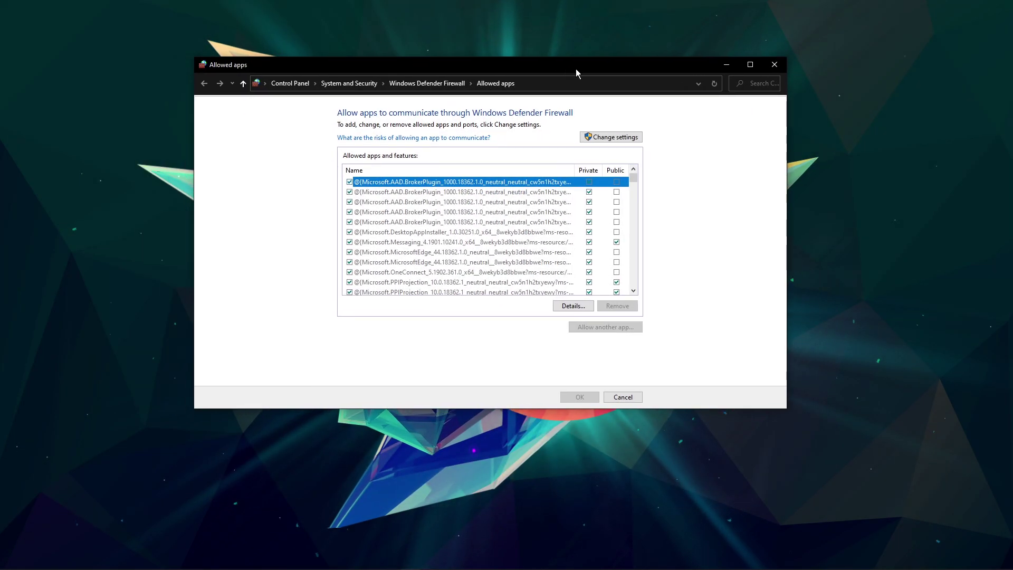
pyautogui.click(598, 135)
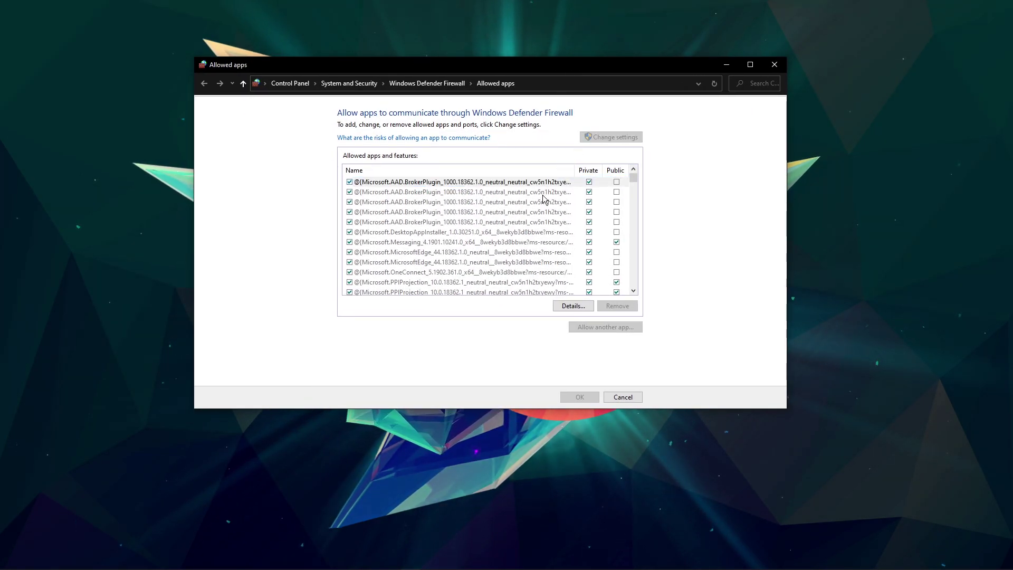
pyautogui.click(519, 233)
pyautogui.scroll(-10, 519, 238)
pyautogui.click(519, 235)
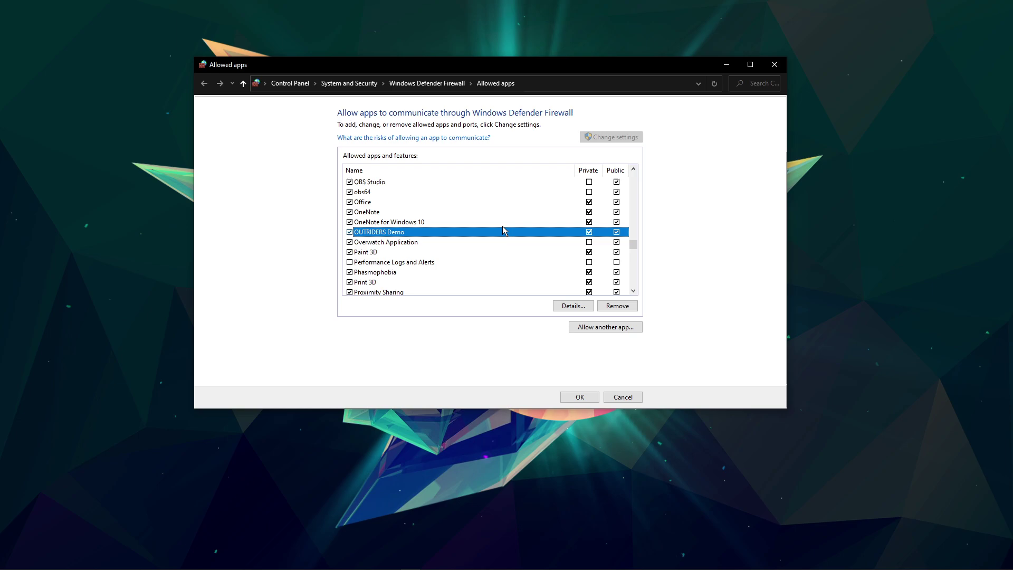
pyautogui.doubleClick(588, 235)
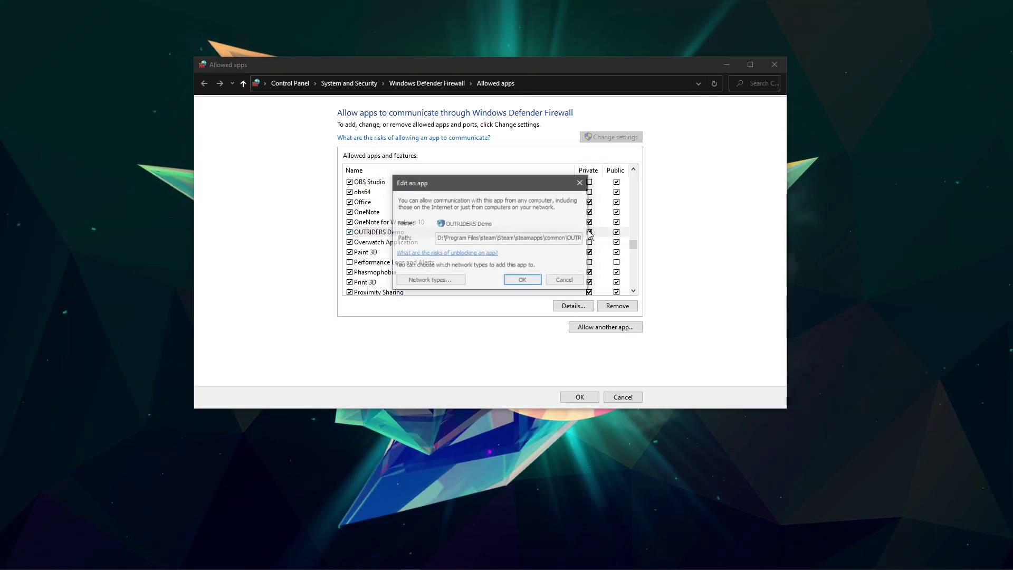
pyautogui.click(563, 281)
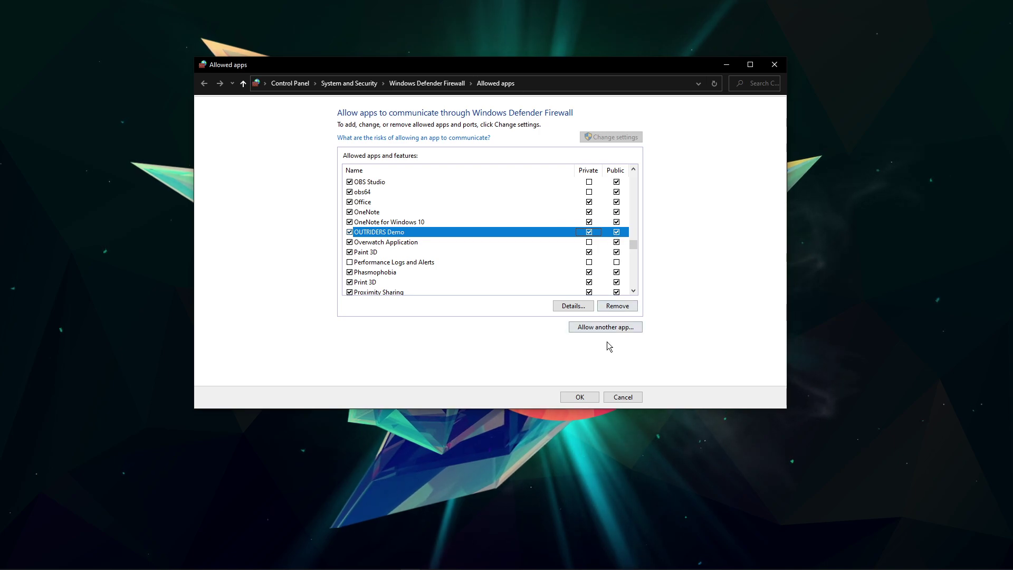
# Step: Browse to D:\Program Files\steam\Steam\steamapps\common\OUTRIDERS Demo for another allowed app
pyautogui.click(604, 327)
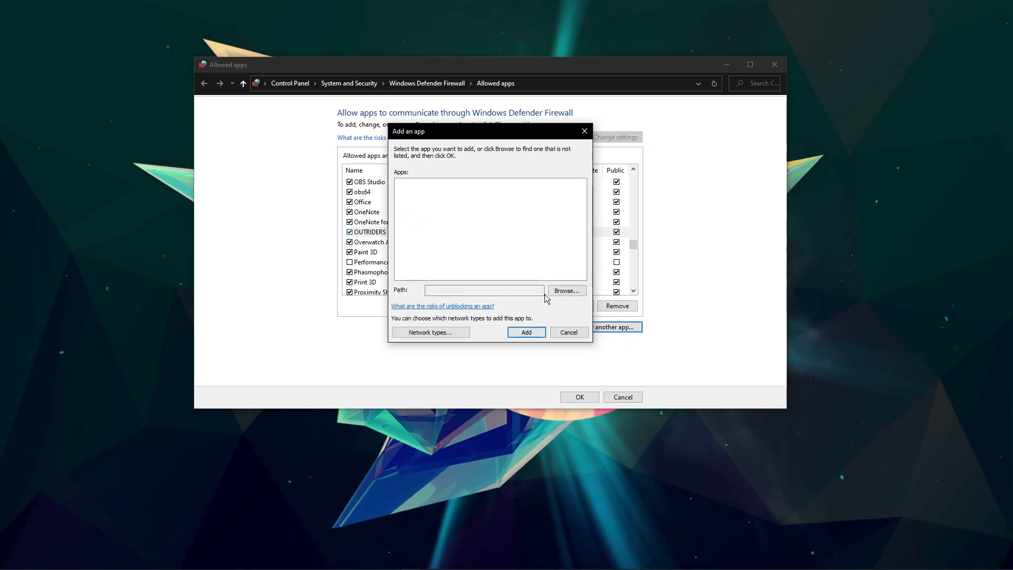
pyautogui.click(558, 293)
pyautogui.moveTo(609, 148)
pyautogui.mouseDown()
pyautogui.moveTo(438, 86)
pyautogui.moveTo(454, 92)
pyautogui.mouseUp()
pyautogui.click(279, 330)
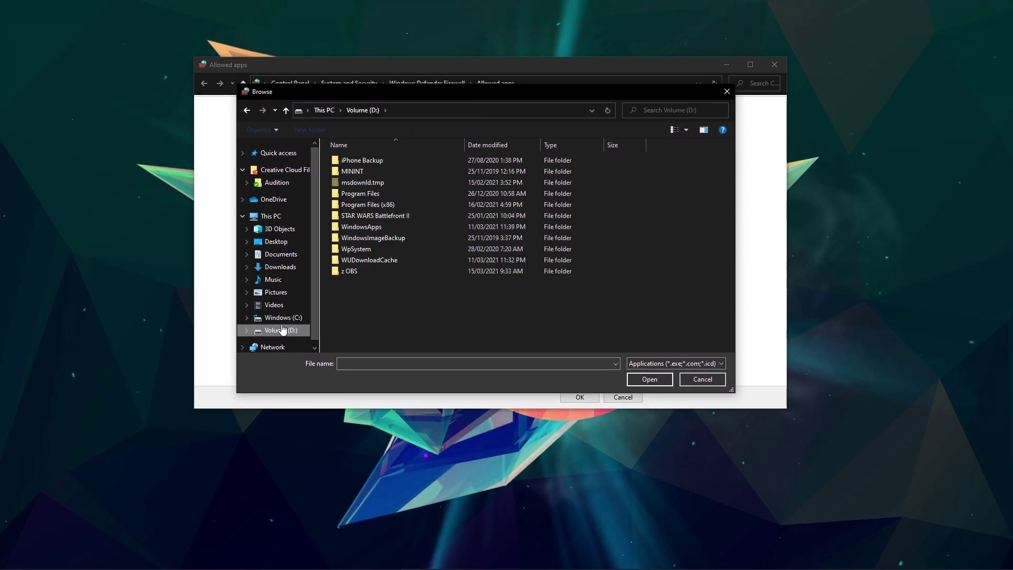
pyautogui.doubleClick(370, 195)
pyautogui.scroll(-8, 381, 236)
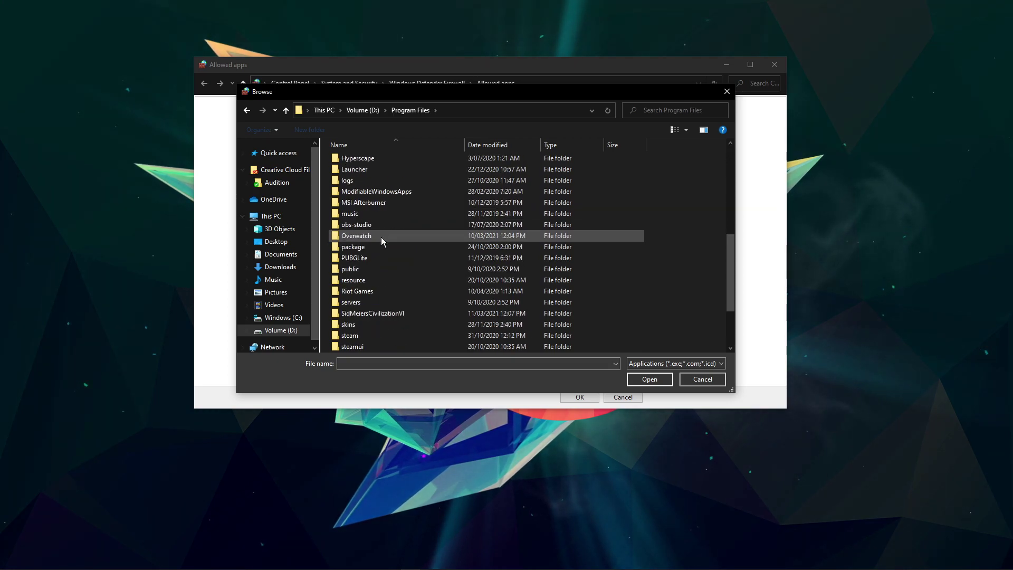
pyautogui.doubleClick(382, 299)
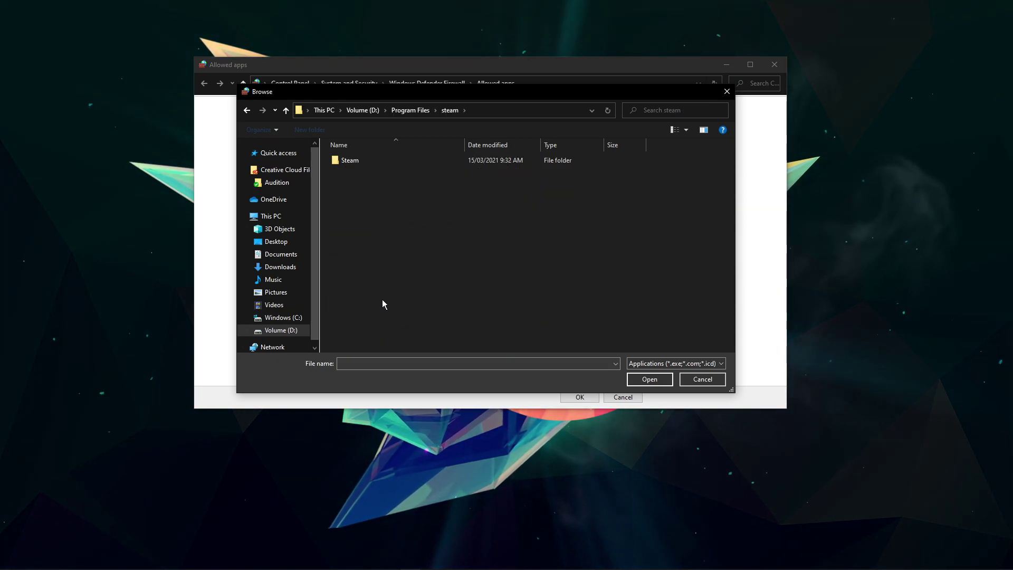
pyautogui.doubleClick(375, 164)
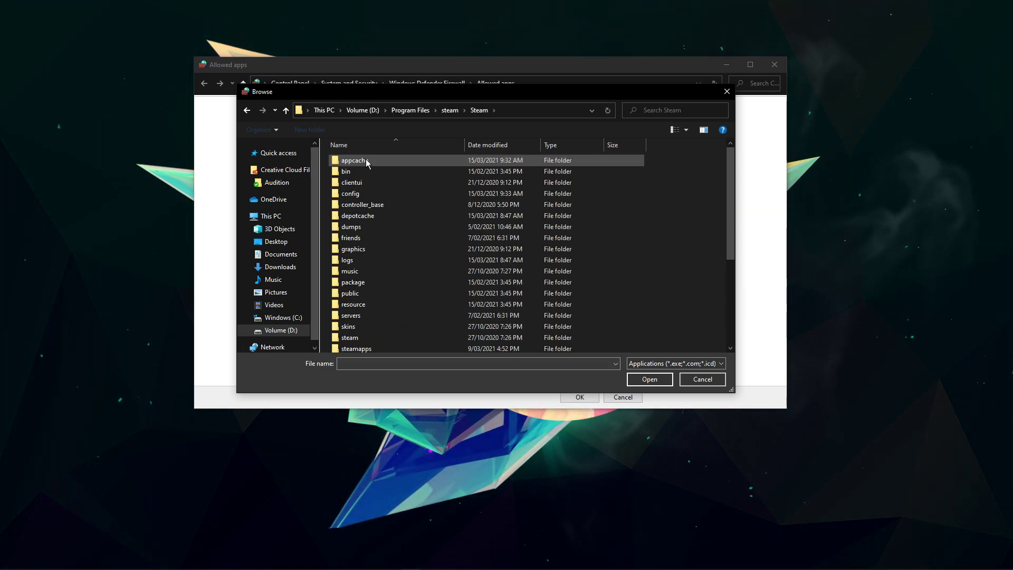
pyautogui.doubleClick(373, 324)
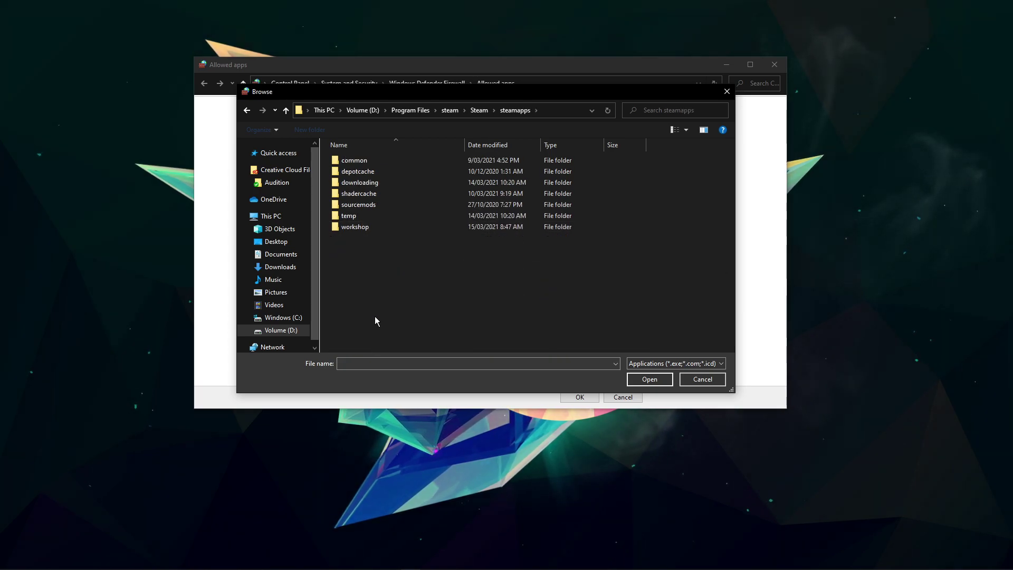
pyautogui.doubleClick(392, 162)
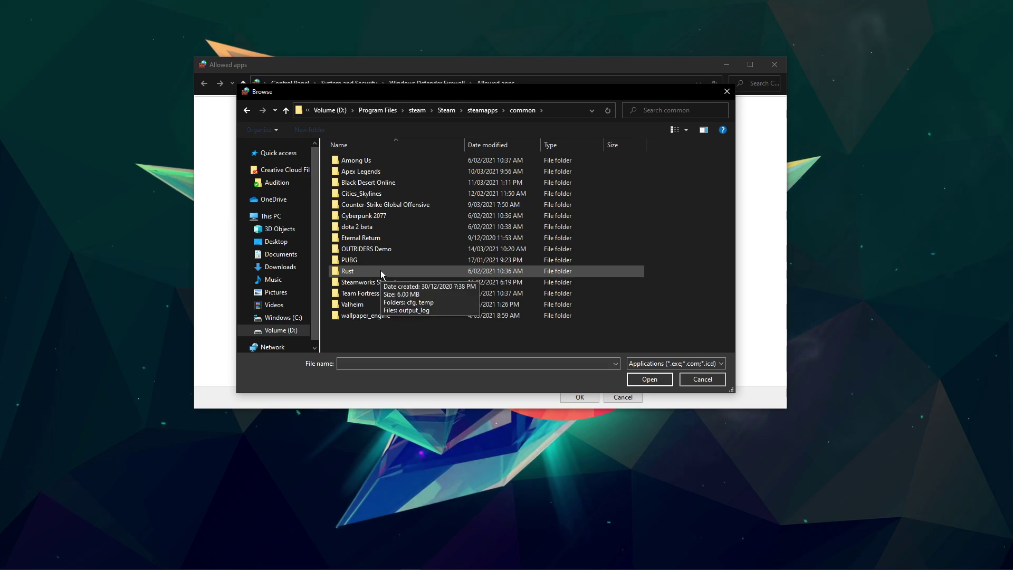
pyautogui.doubleClick(379, 248)
# Step: Add OUTRIDERS-Win64-Shipping to the firewall's allowed apps list
pyautogui.click(396, 205)
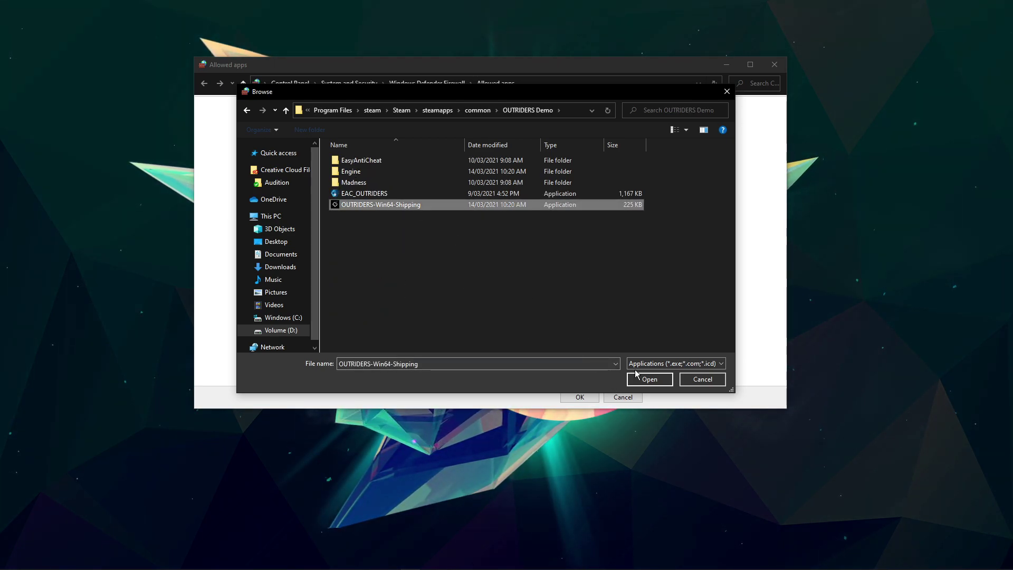
pyautogui.click(669, 381)
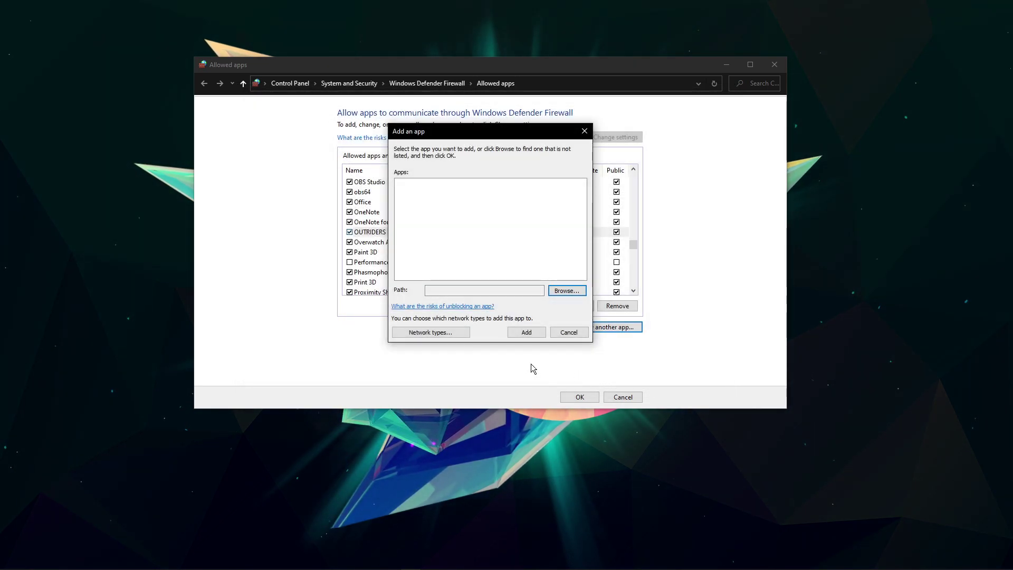
pyautogui.click(568, 332)
pyautogui.click(429, 233)
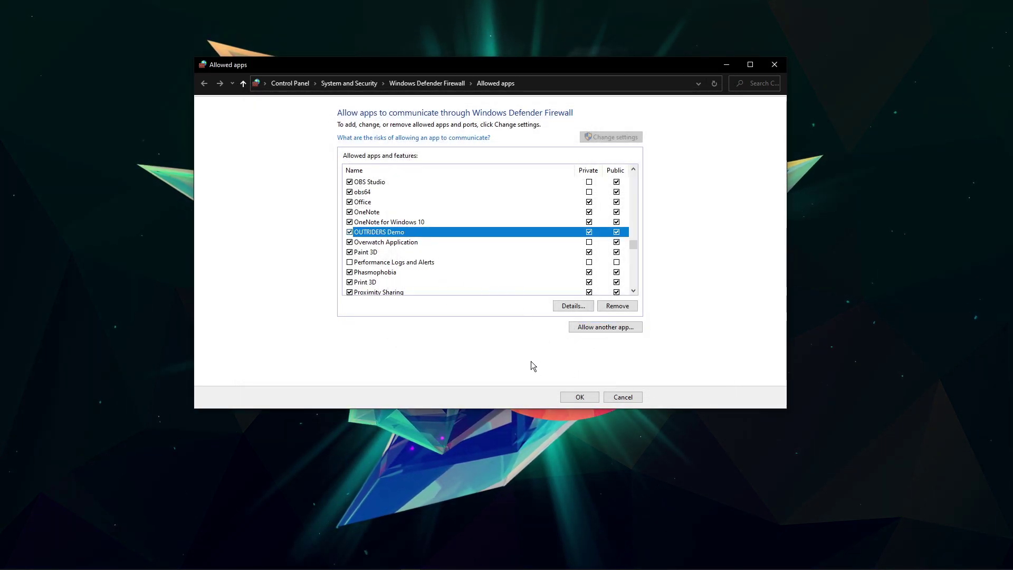